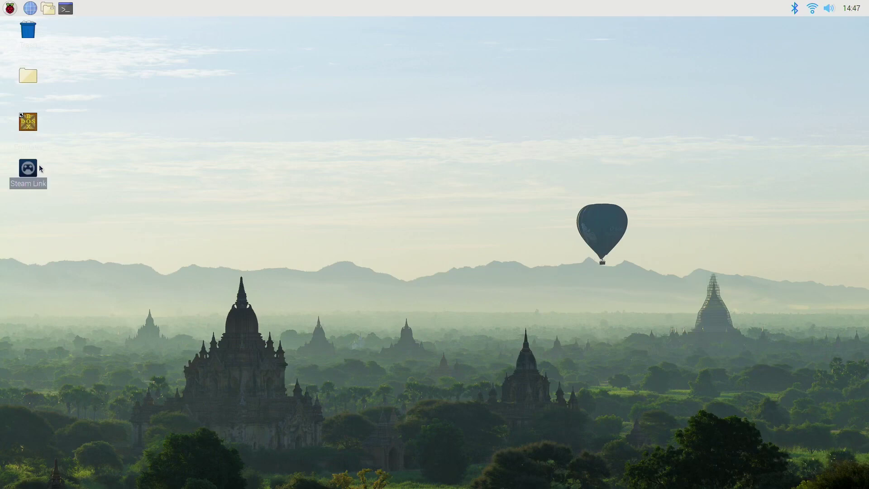
Step: Launch Steam Link and start streaming from the Windows PC
double_click(26, 167)
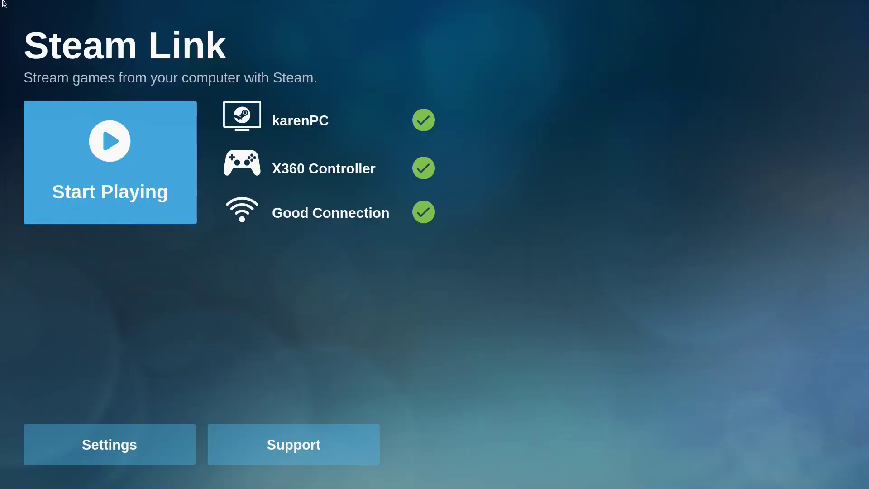
key("Down")
key("Up")
key("Return")
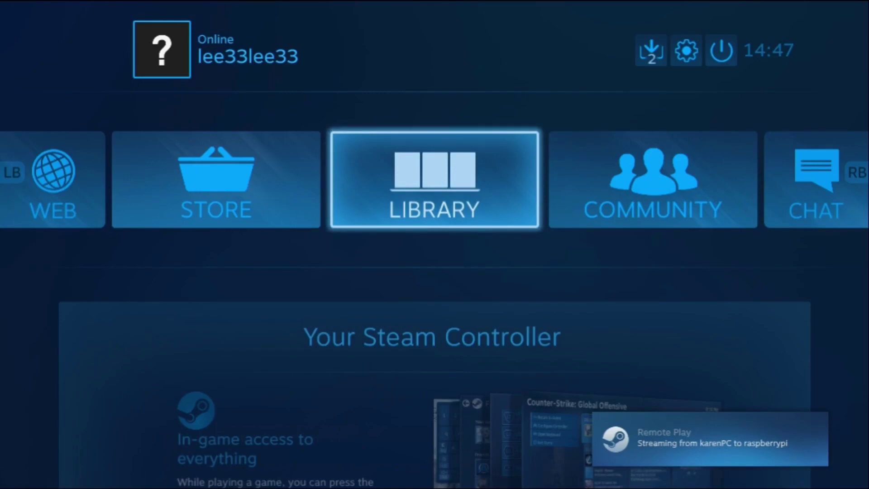
Step: Open the Games list in the Big Picture library
key("Right")
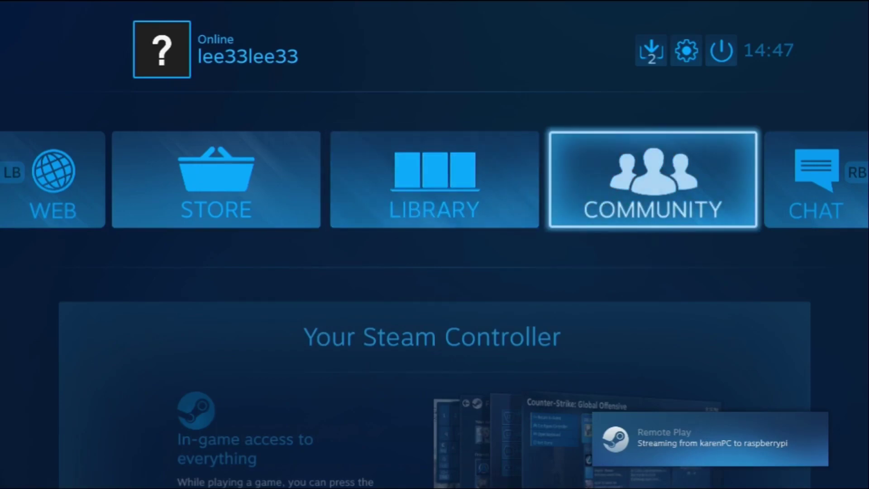
key("Left")
key("Left")
key("Right")
key("Return")
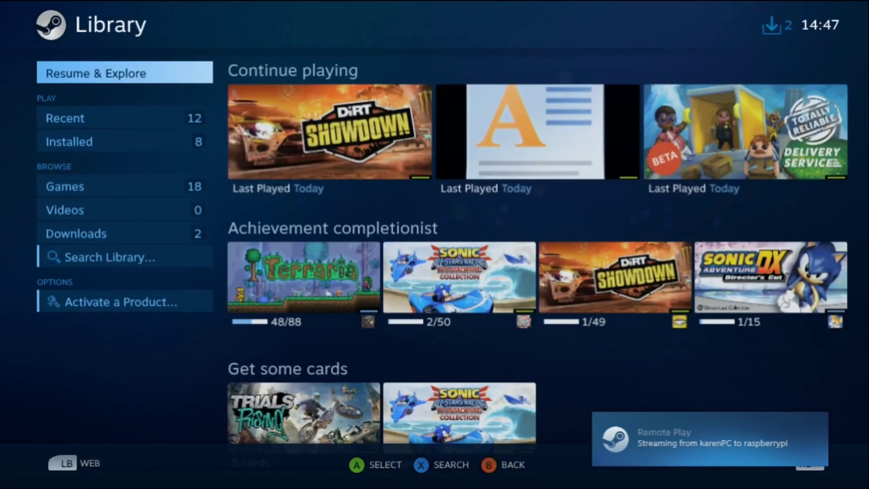
key("Down")
key("Down")
key("Down")
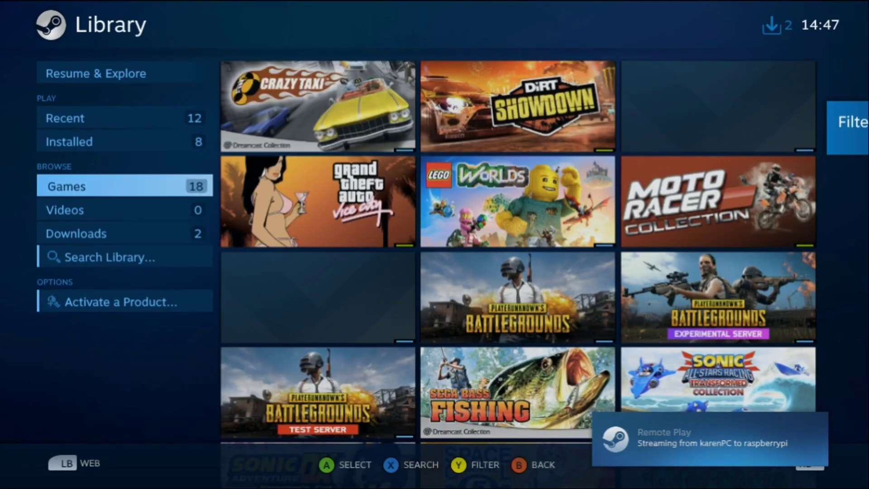
Step: Browse the games grid past Trials Rising and Delivery Service, then go back home
key("Right")
key("Down")
key("Down")
key("Down")
key("Down")
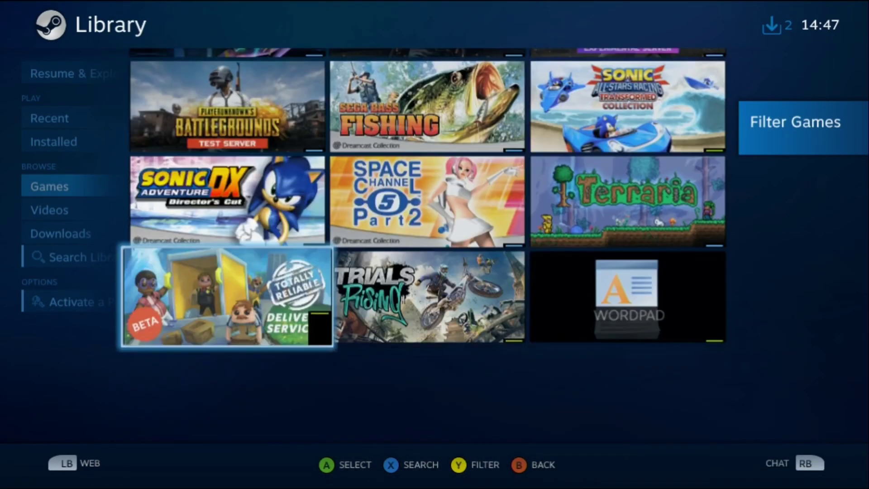
key("Up")
key("Down")
key("Right")
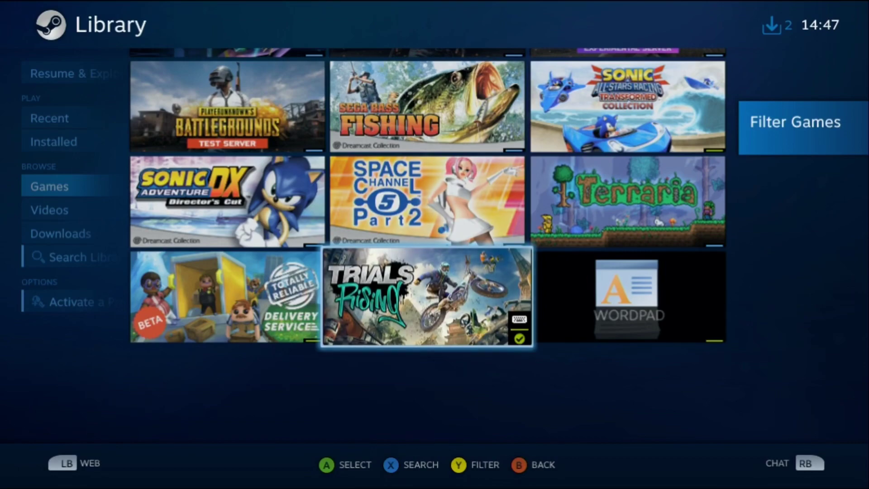
key("Left")
key("Up")
key("Down")
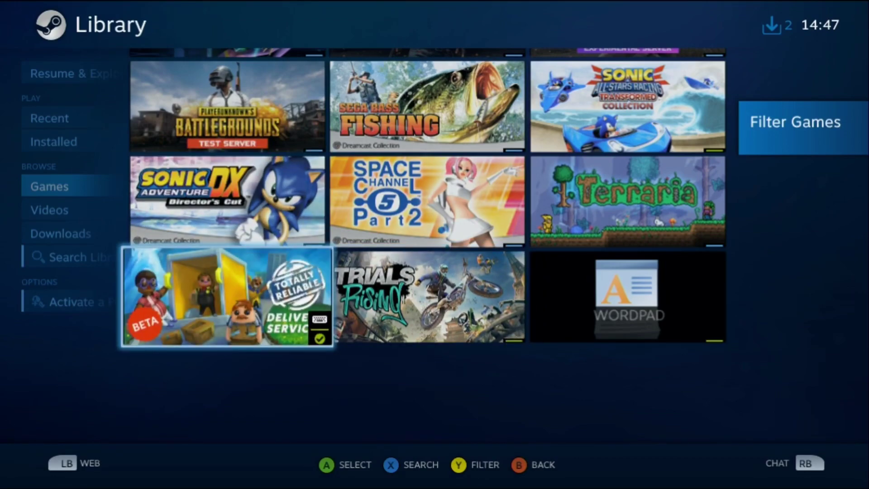
key("Up")
key("Up")
key("Left")
key("Escape")
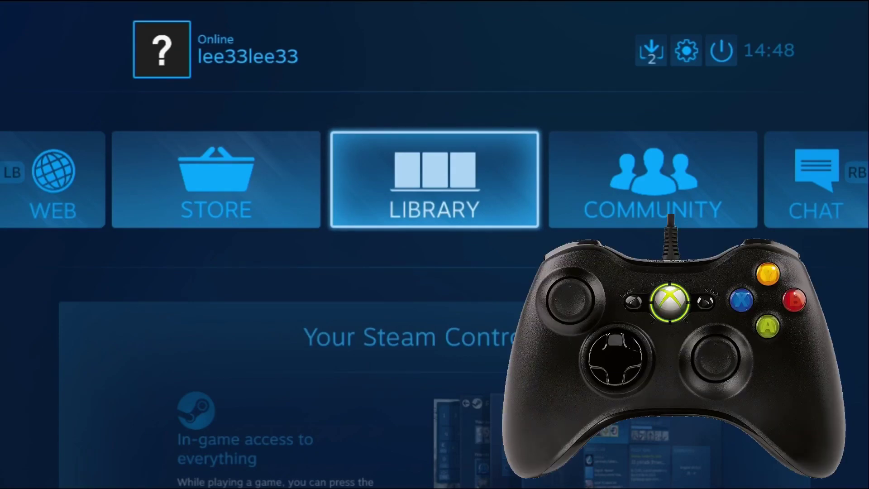
Step: Choose Minimize Big Picture from the power menu to reveal the Windows 10 desktop
key("Escape")
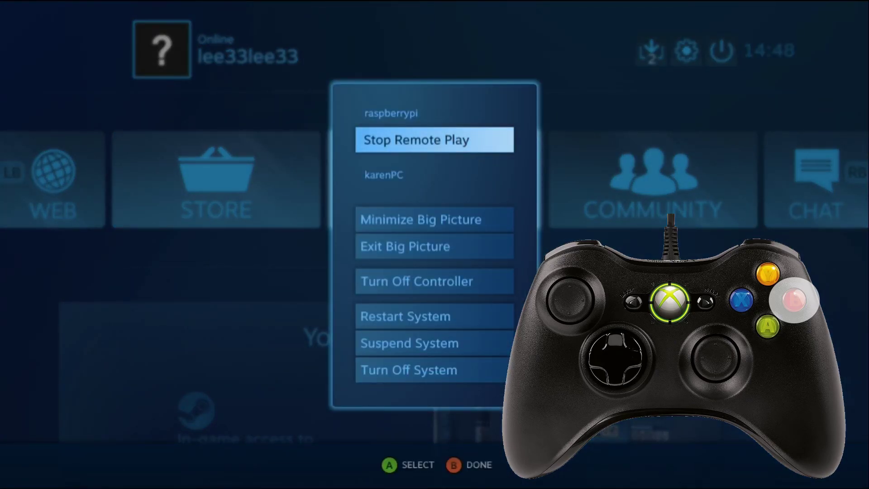
key("Down")
key("Down")
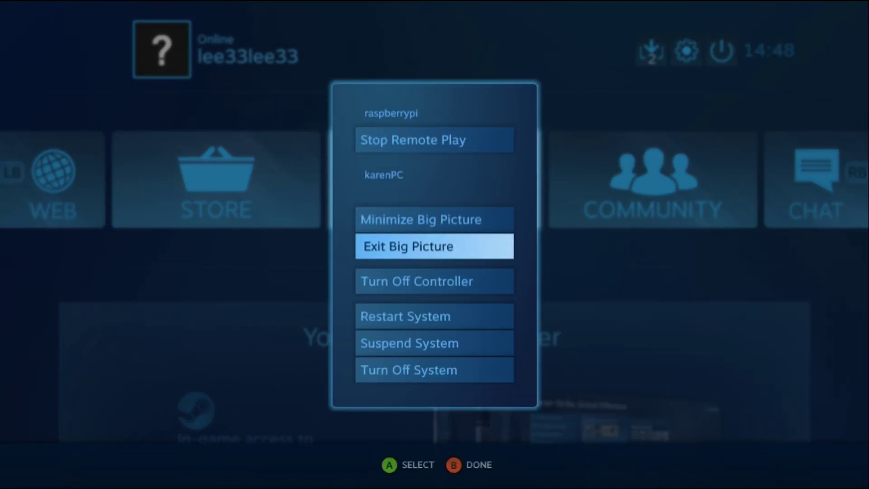
key("Up")
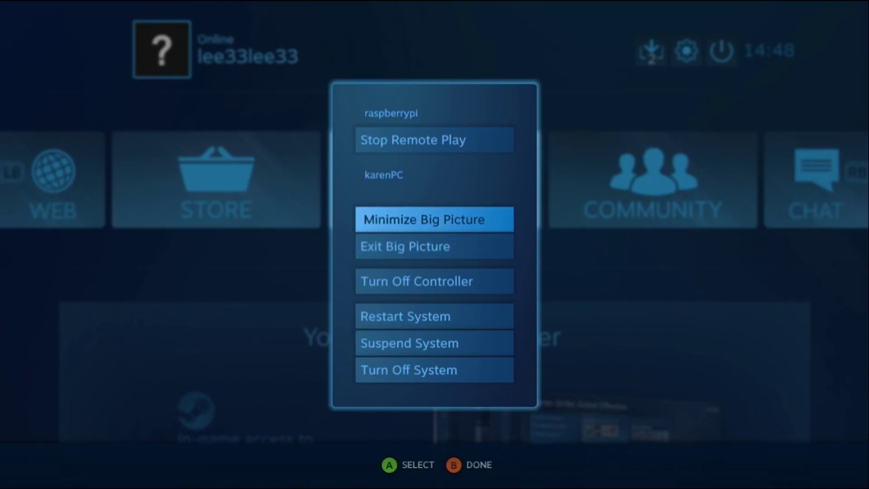
key("Return")
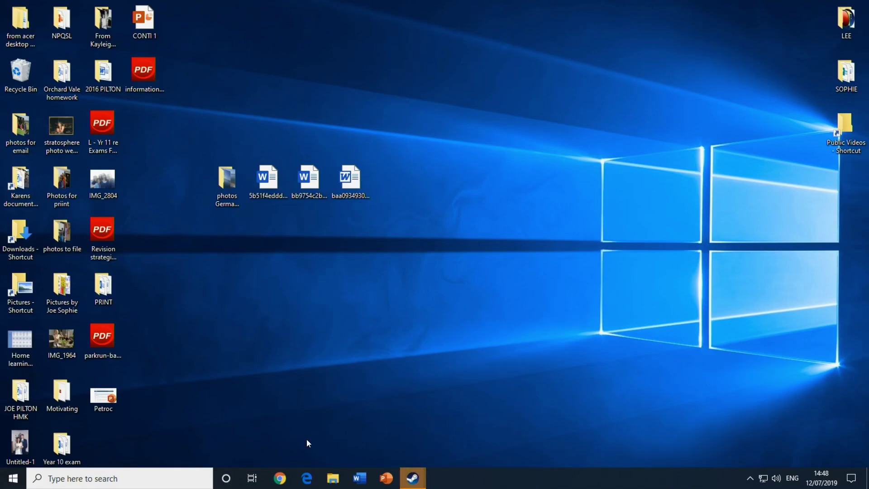
Step: Open Microsoft Edge and search 'bbc' to reach bbc.co.uk
left_click(308, 476)
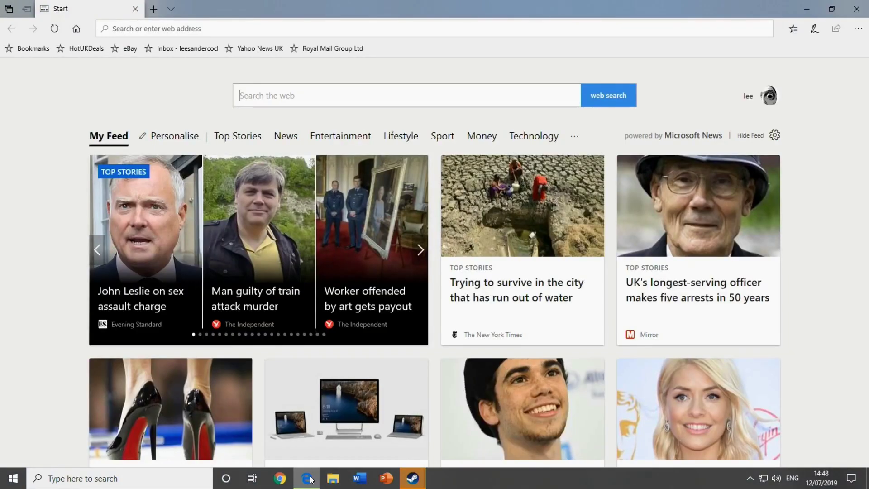
scroll(289, 332, "down", 15)
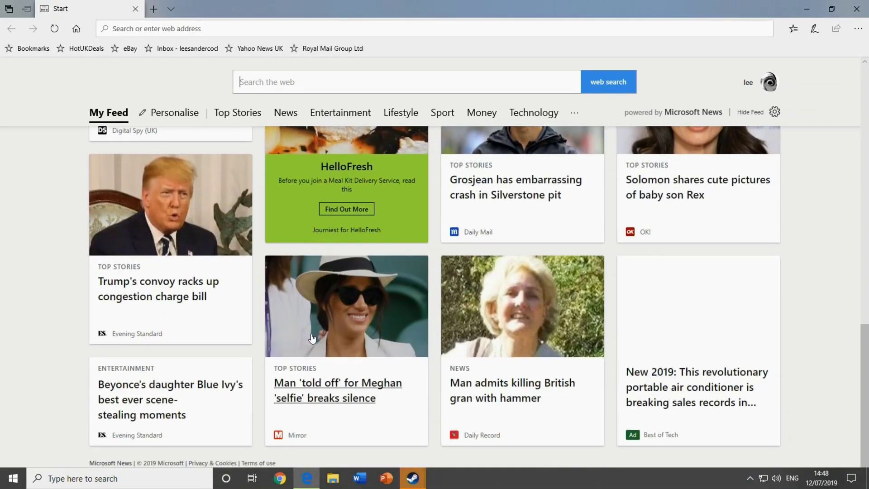
scroll(307, 337, "up", 3)
scroll(307, 337, "up", 10)
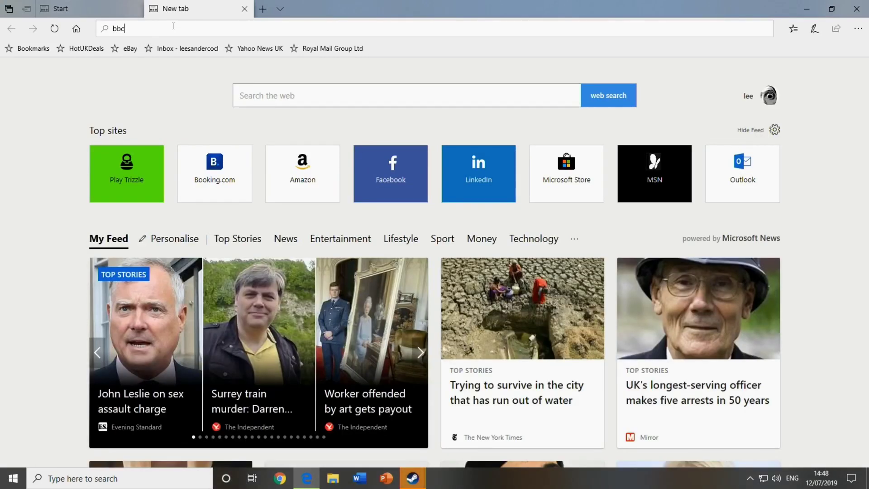
key("Return")
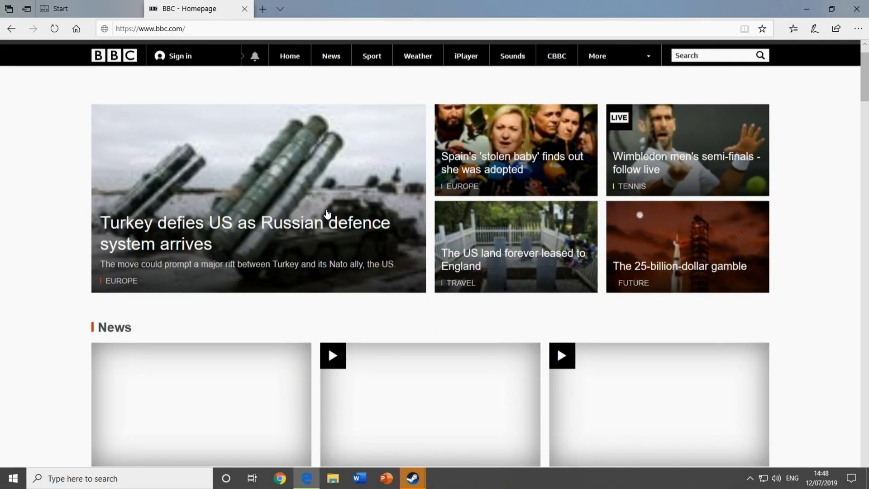
Step: Scroll down and back up through the BBC homepage stories
scroll(325, 209, "down", 4)
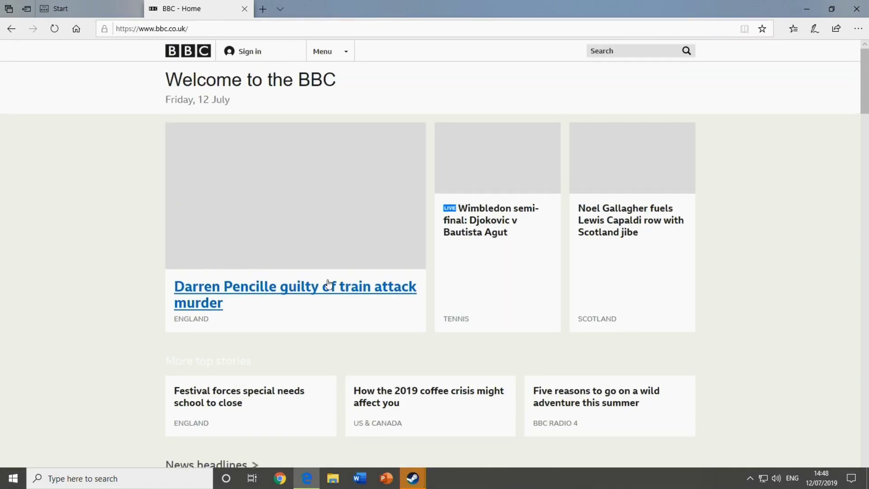
scroll(328, 284, "down", 15)
scroll(326, 307, "up", 10)
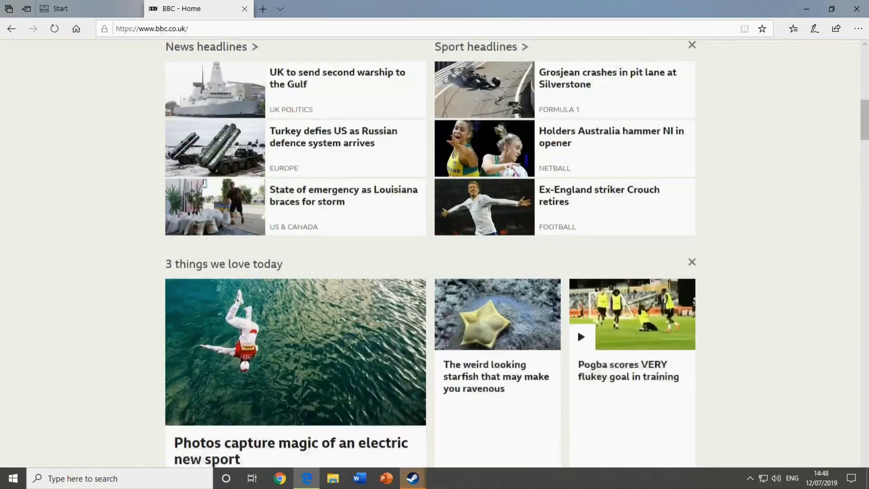
scroll(394, 337, "up", 10)
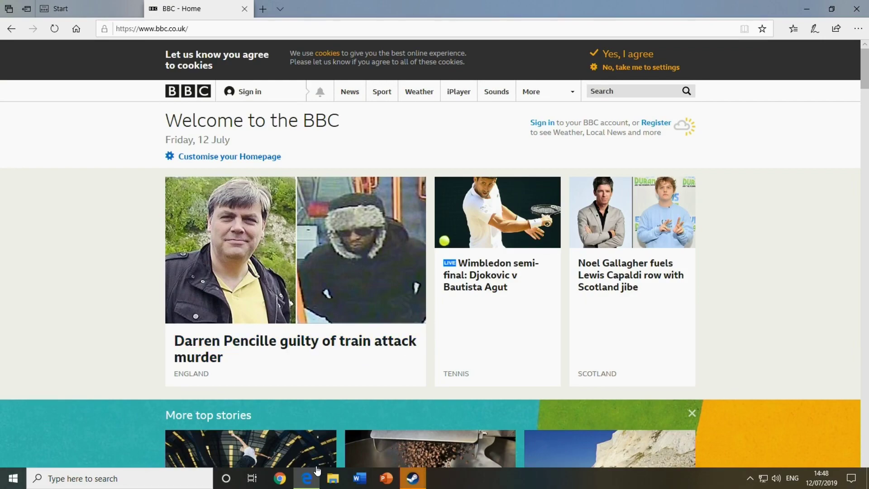
Step: In File Explorer, go to Network › WDMYCLOUD › Public › W O R K › work 4k memory stick tdk
left_click(333, 480)
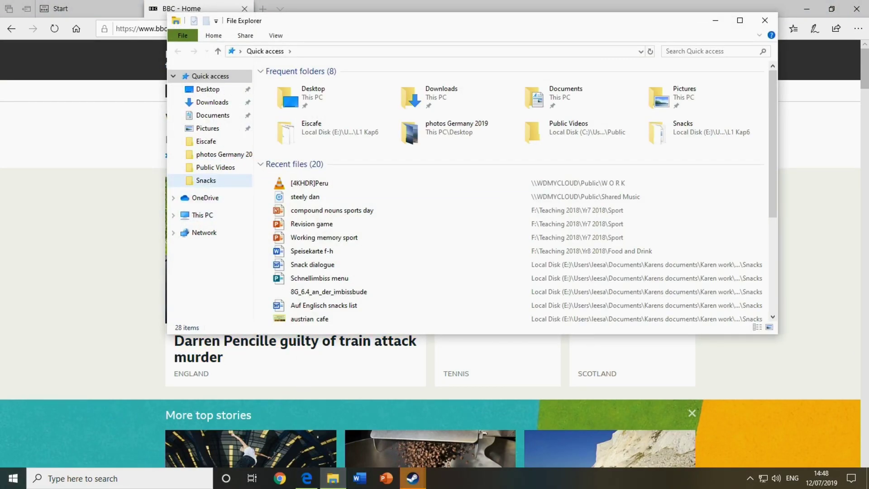
left_click(201, 234)
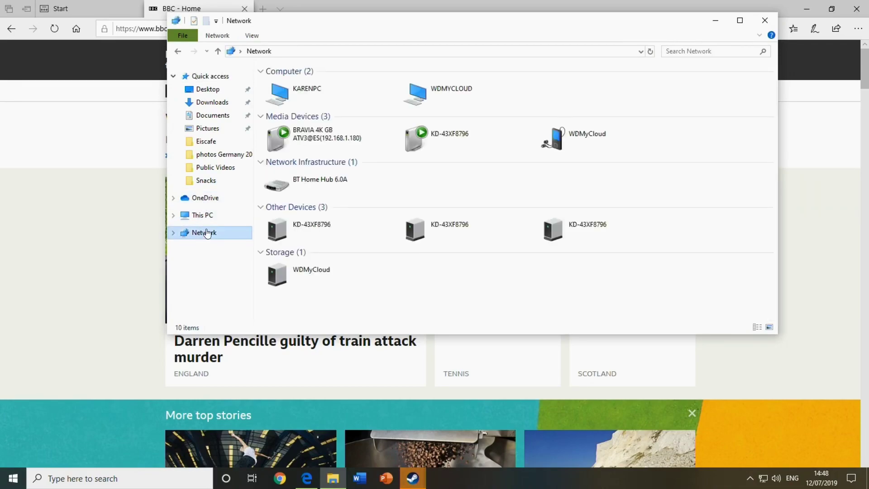
double_click(420, 99)
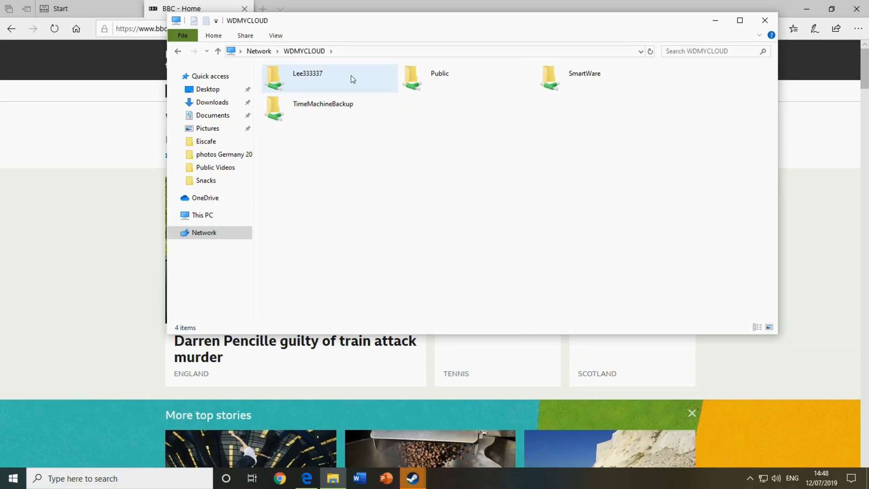
left_click(412, 78)
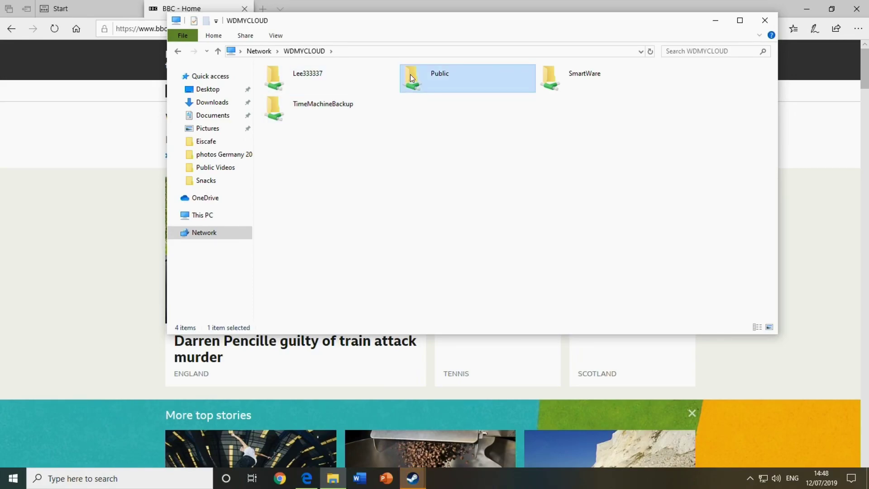
double_click(422, 78)
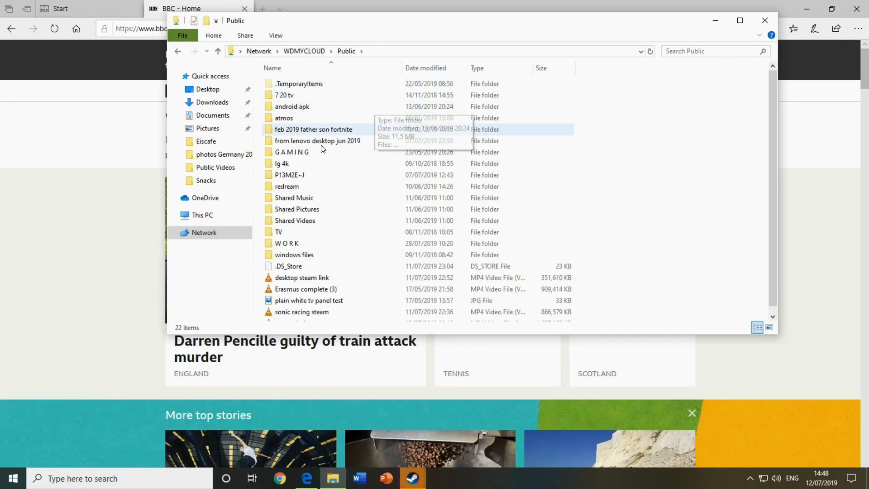
double_click(297, 242)
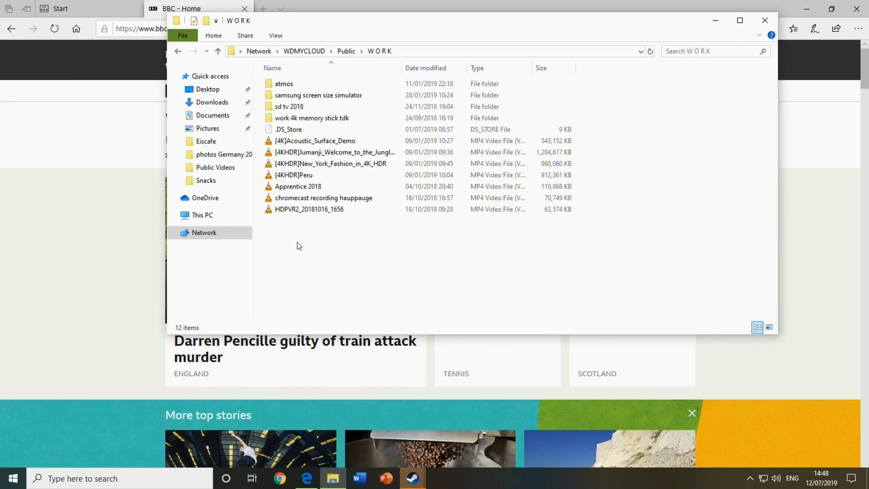
double_click(288, 117)
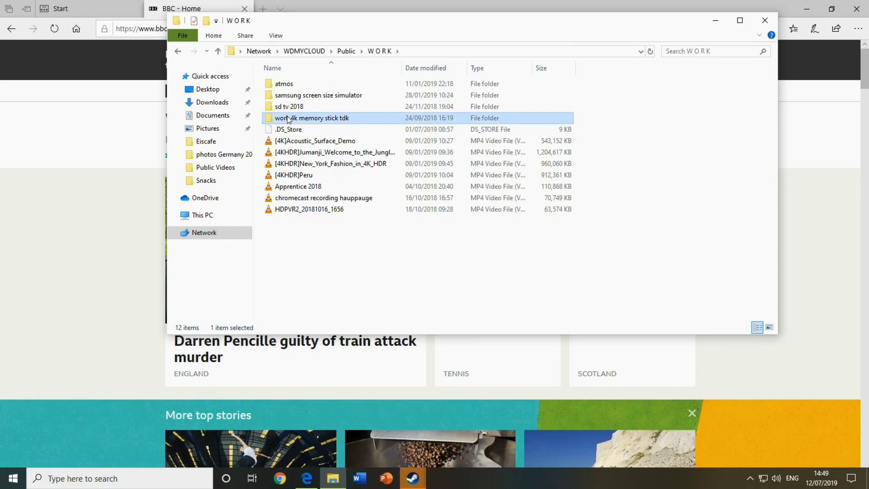
Step: Open the 1080 folder, play mallcop2-tlr1_h1080p.mp4 in VLC, then close VLC
left_click(282, 107)
key("F2")
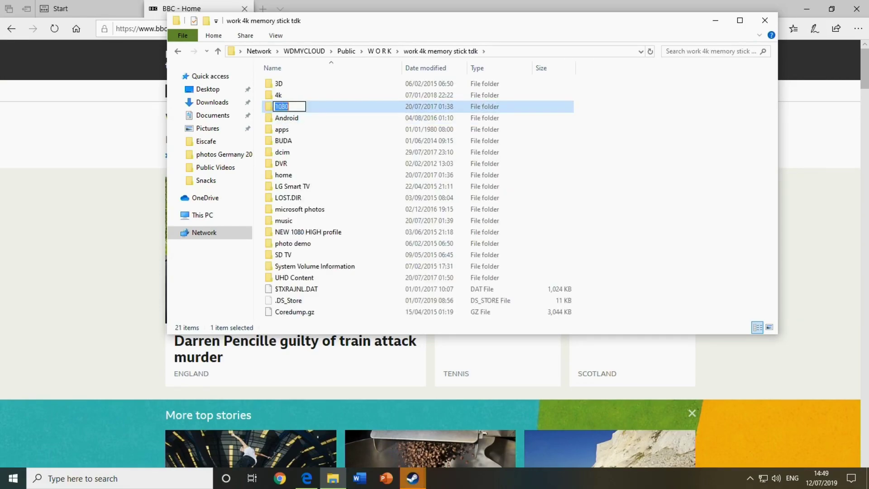
double_click(268, 108)
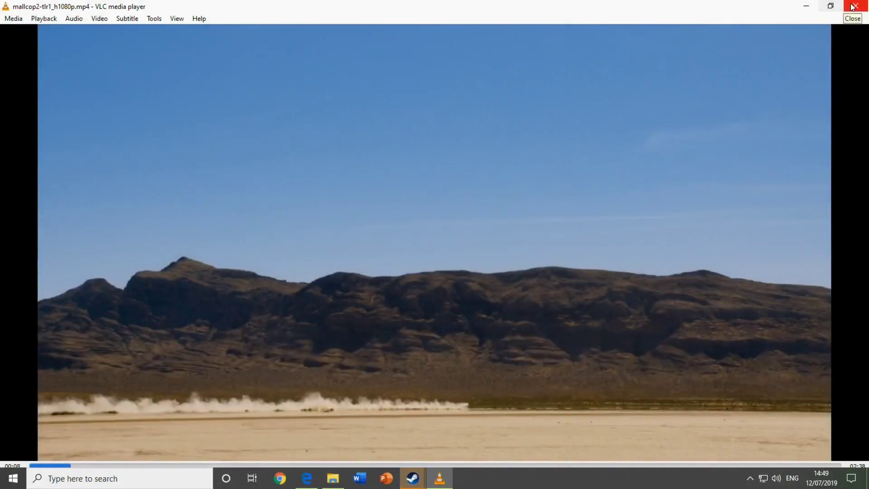
left_click(855, 6)
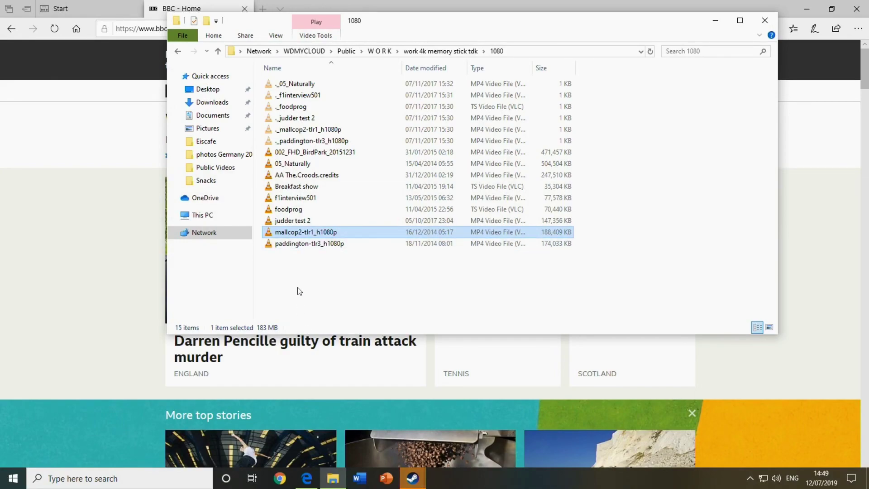
Step: Close the NAS File Explorer window and Edge, leaving Edge's close-all-tabs prompt
left_click(299, 290)
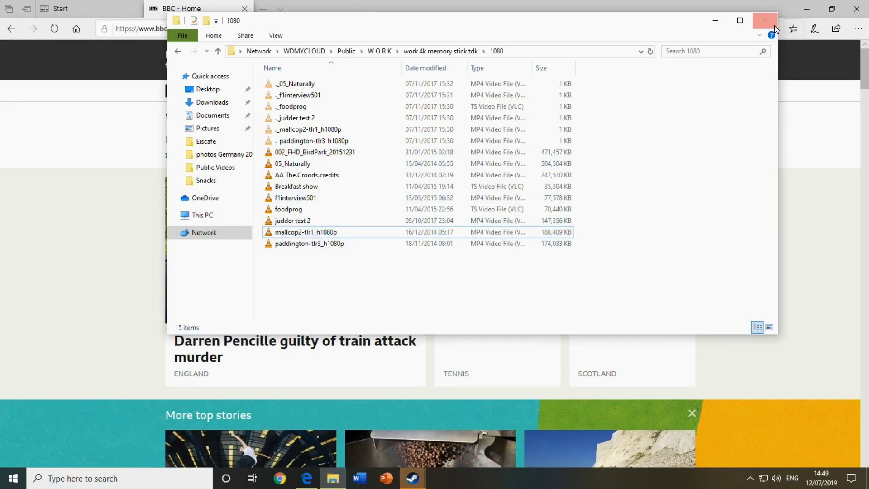
left_click(12, 484)
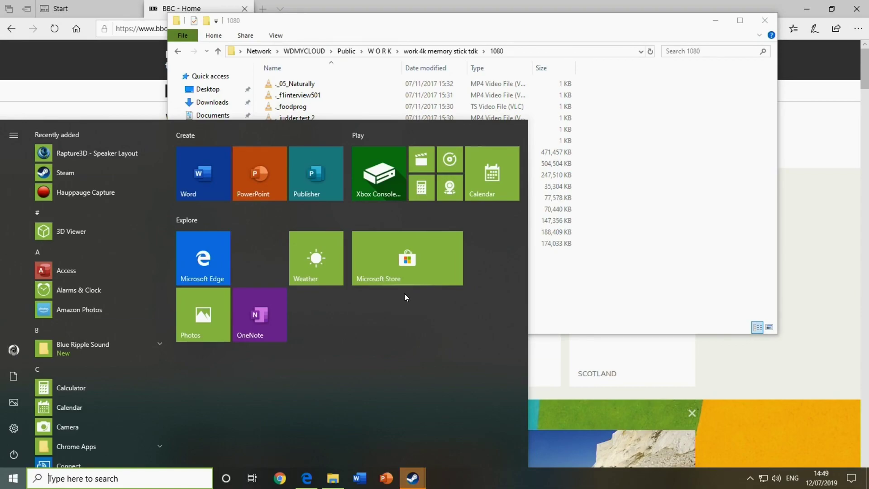
left_click(684, 163)
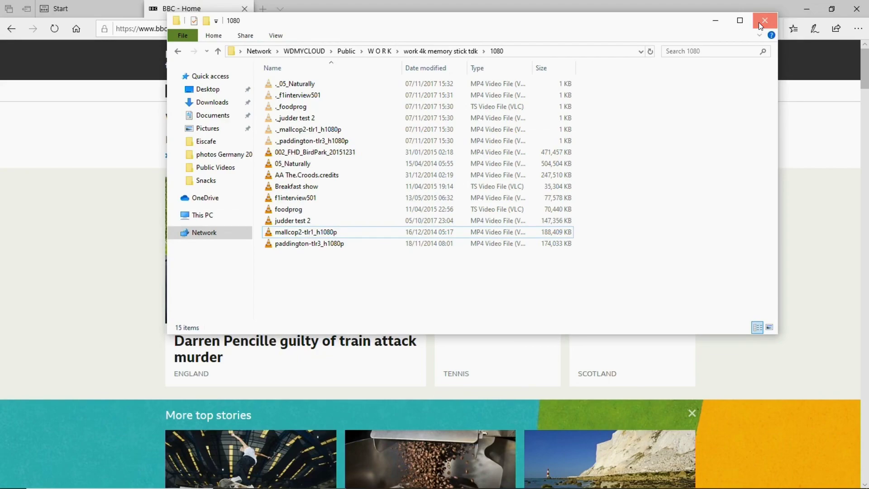
left_click(765, 20)
left_click(853, 15)
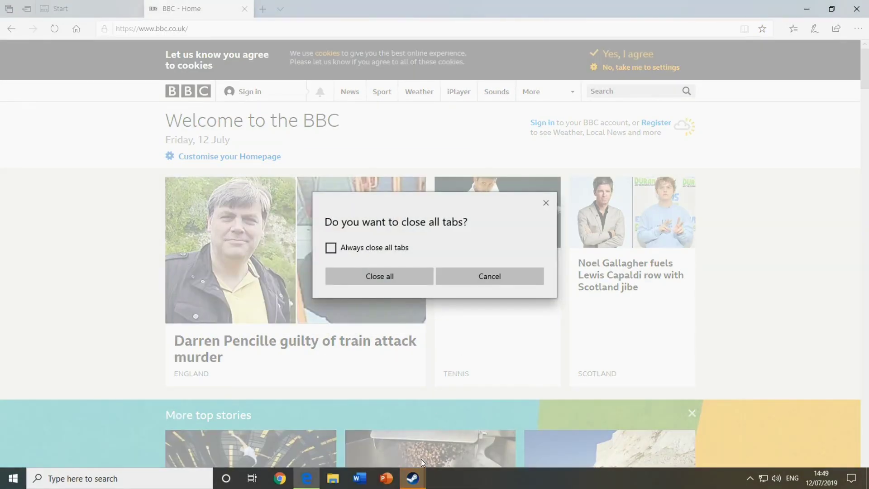
left_click(417, 481)
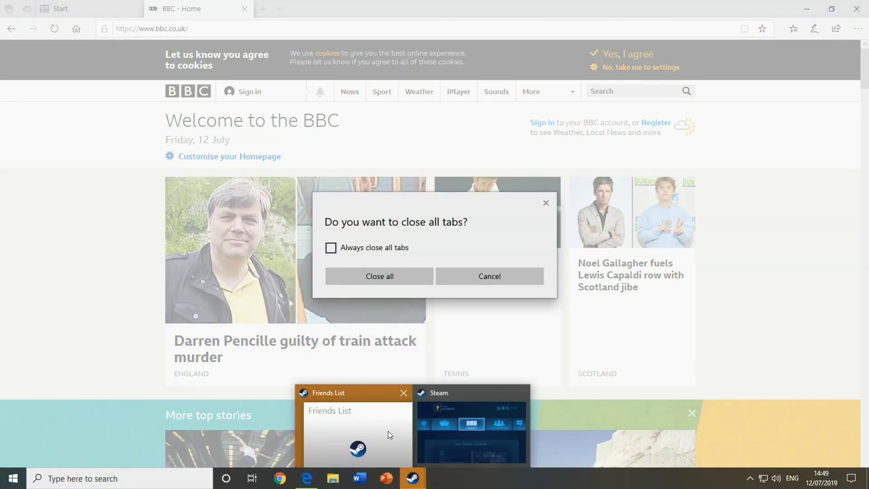
Step: Switch to the full-screen Steam Big Picture window and open its Library
left_click(440, 422)
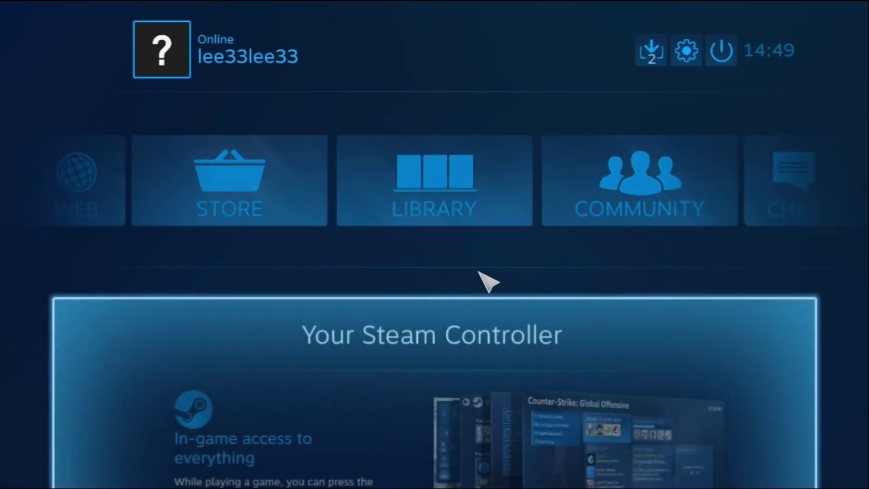
key("Up")
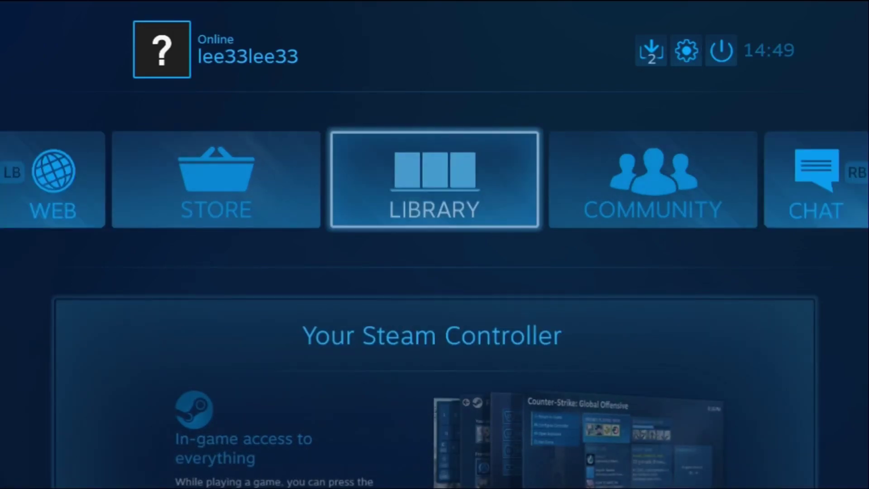
key("Right")
key("Left")
key("Return")
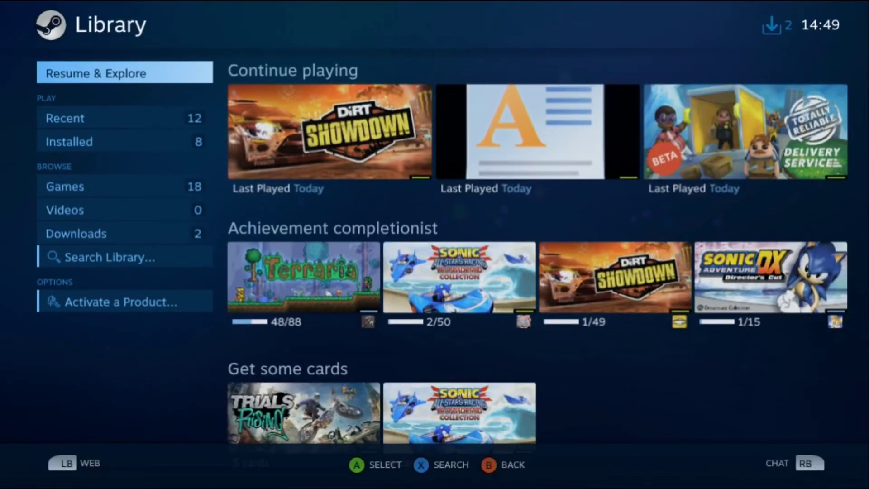
Step: Step through Recent, Installed and Downloads, checking Trials Rising and the queued Totally Reliable Delivery Service
key("Down")
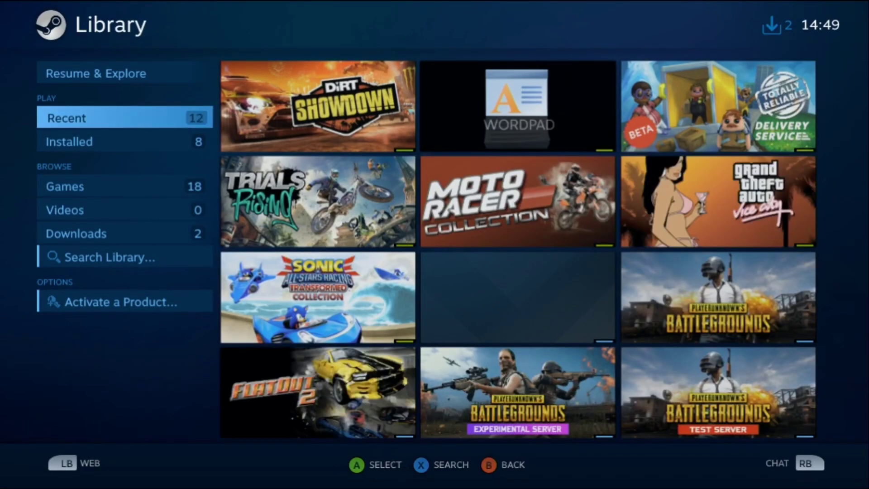
key("Up")
key("Down")
key("Down")
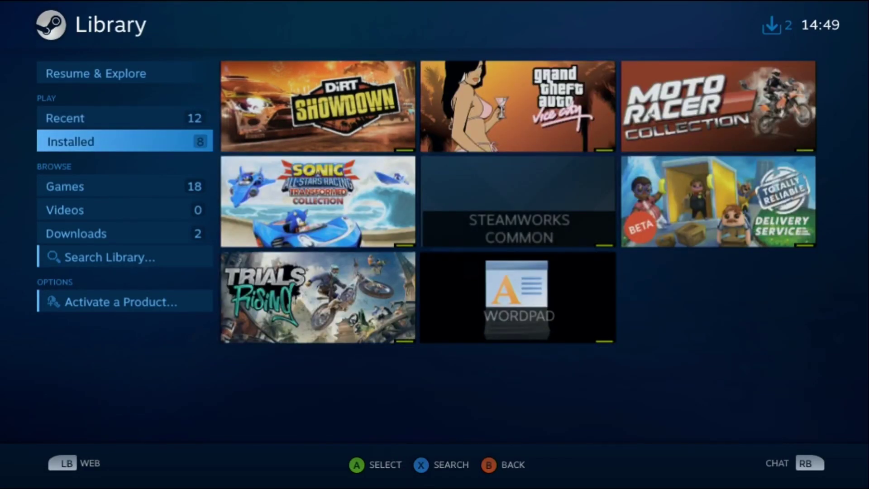
key("Down")
key("Down")
key("Down")
key("Right")
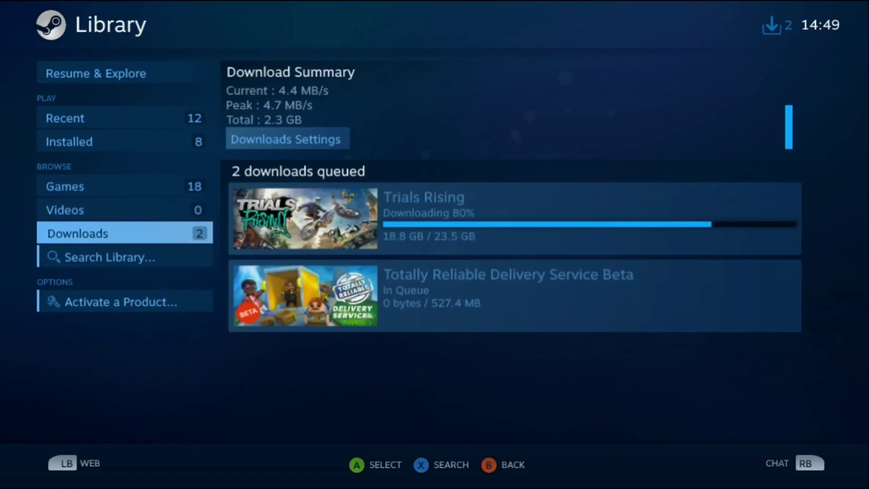
key("Left")
key("Right")
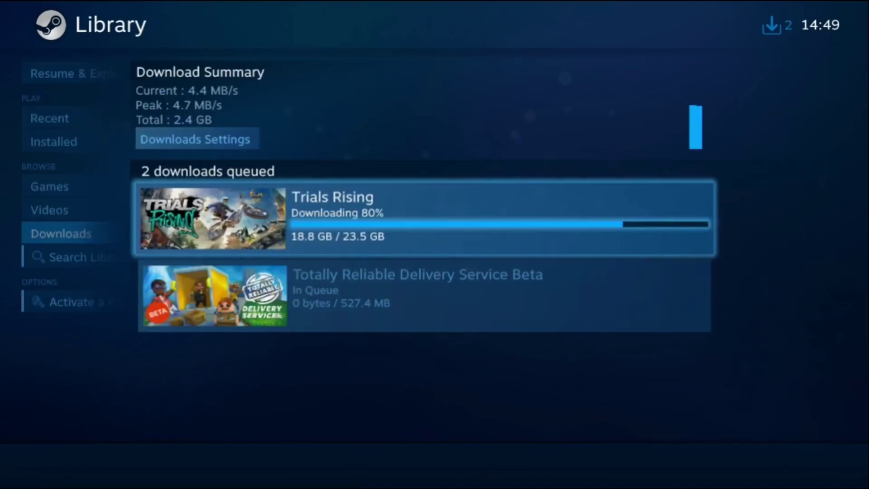
key("Down")
key("Up")
key("Down")
key("Up")
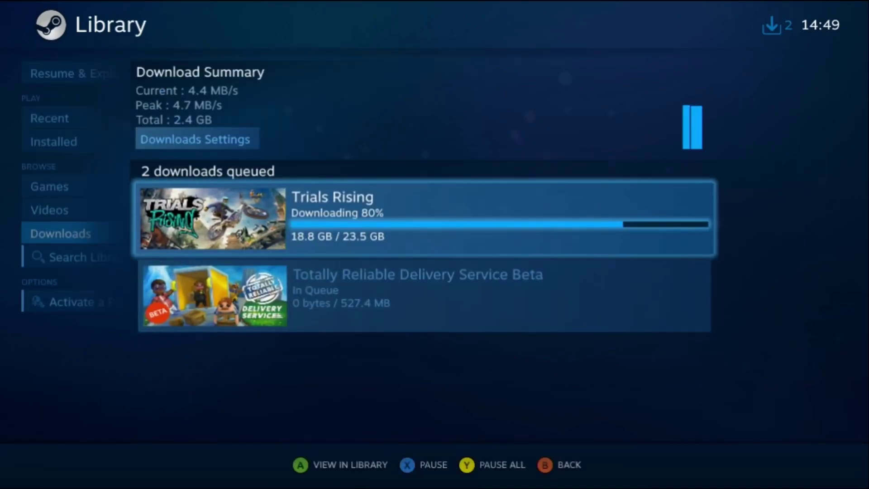
key("Left")
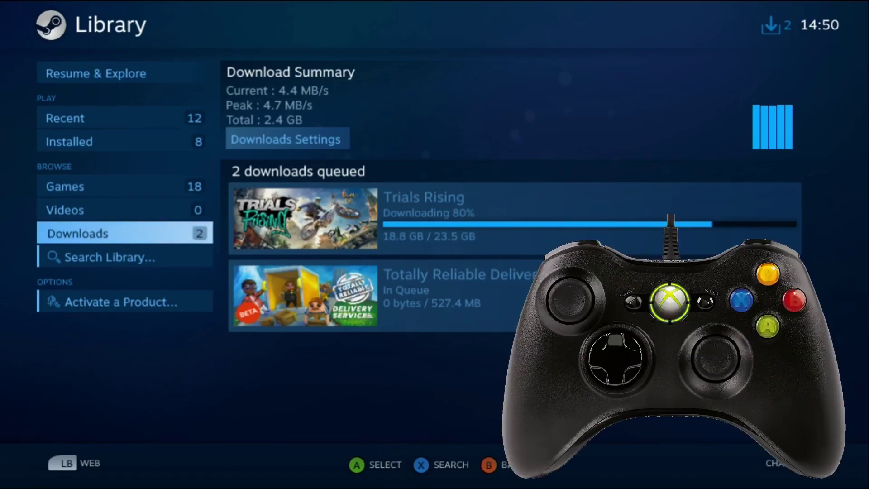
key("Escape")
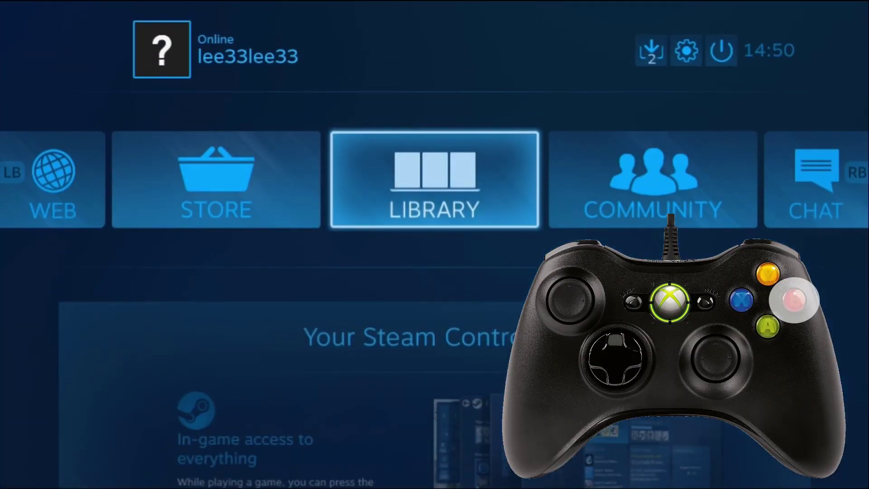
key("super")
key("Down")
key("Down")
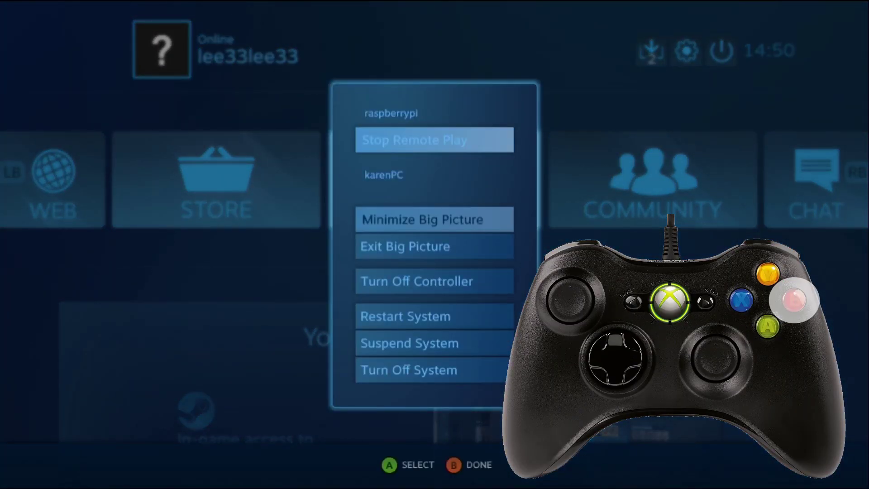
key("Down")
key("Down")
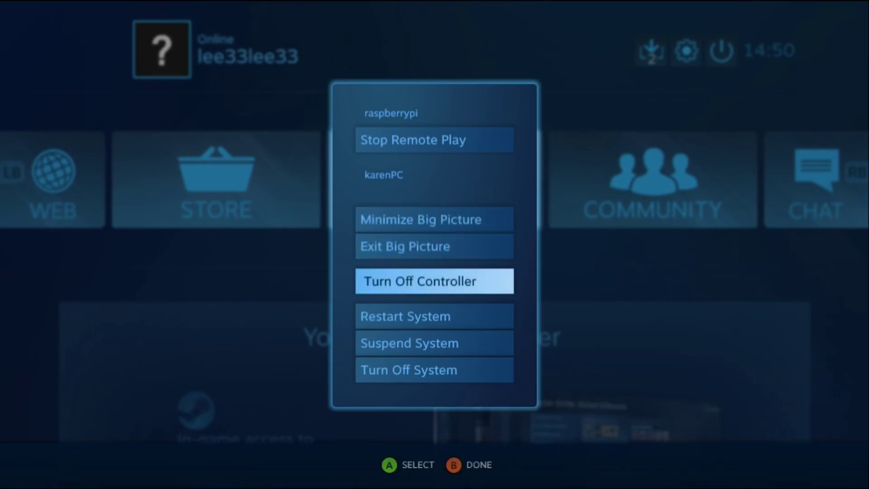
key("Down")
key("Up")
key("Up")
key("Down")
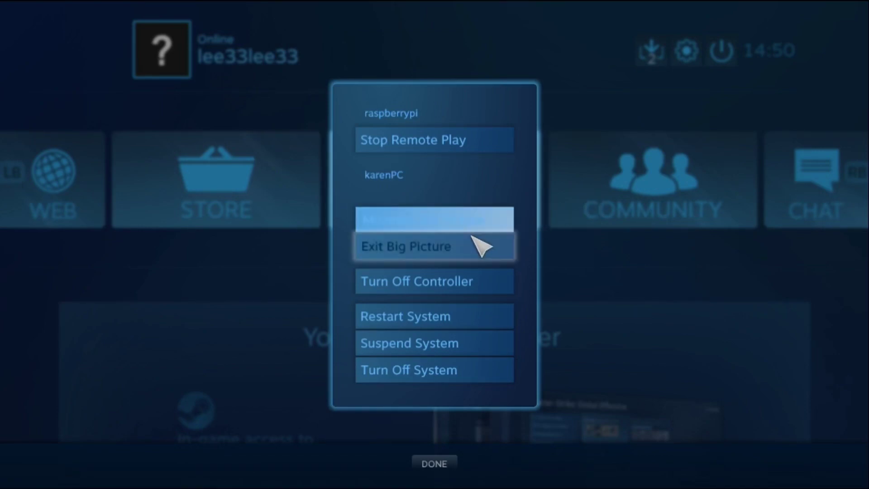
left_click(451, 248)
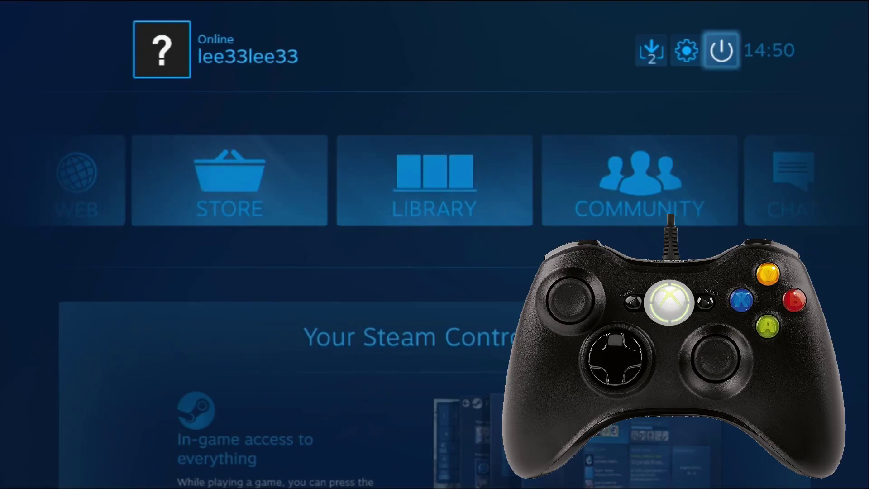
Step: Stop Remote Play from the power menu and exit Steam Link to the Raspberry Pi desktop
key("Left")
key("Right")
key("Return")
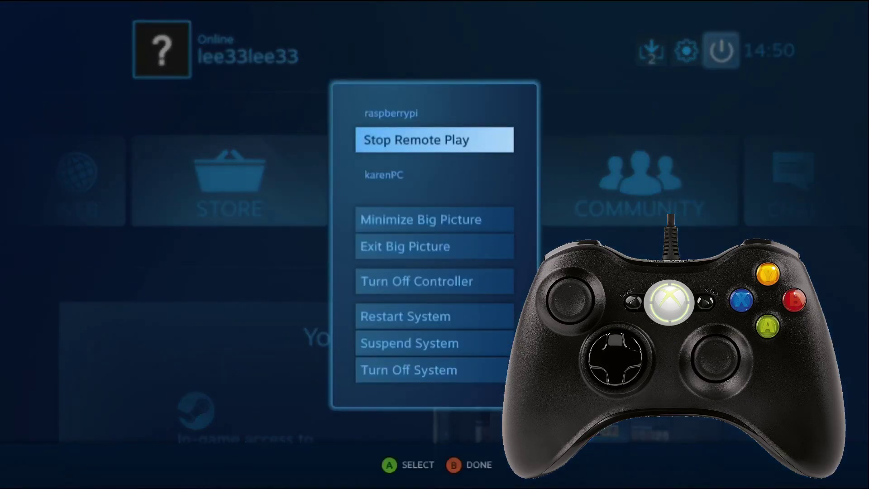
key("Down")
key("Down")
key("Down")
key("Down")
key("Down")
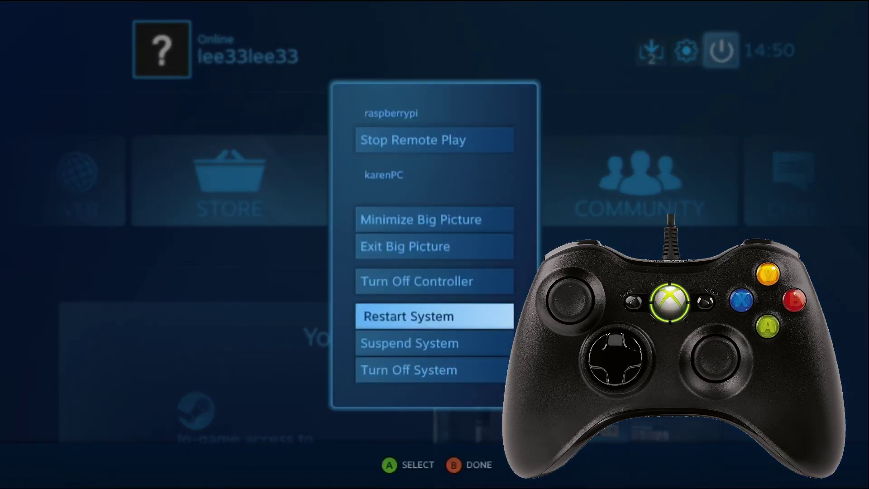
key("Up")
key("Up")
key("Up")
key("Up")
key("Up")
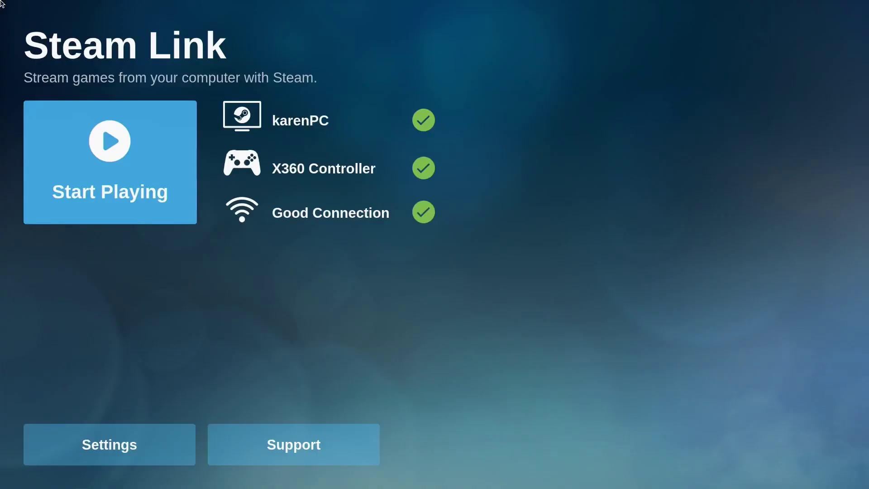
key("Escape")
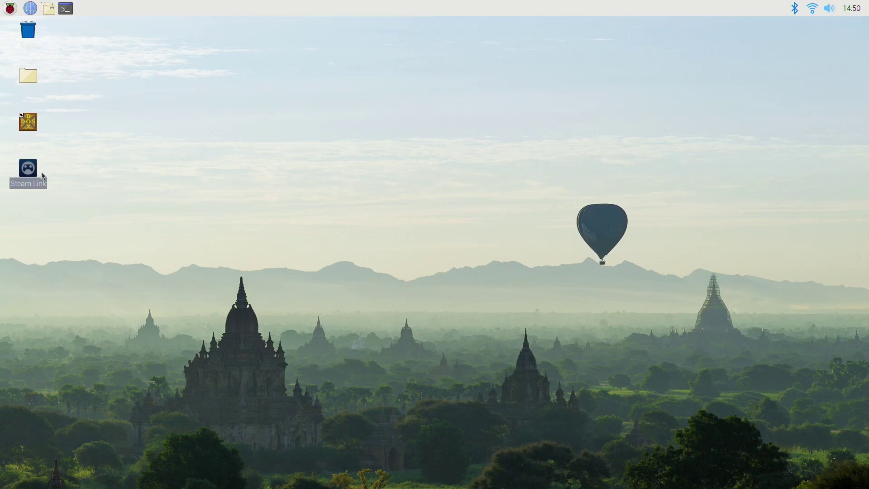
left_click(234, 198)
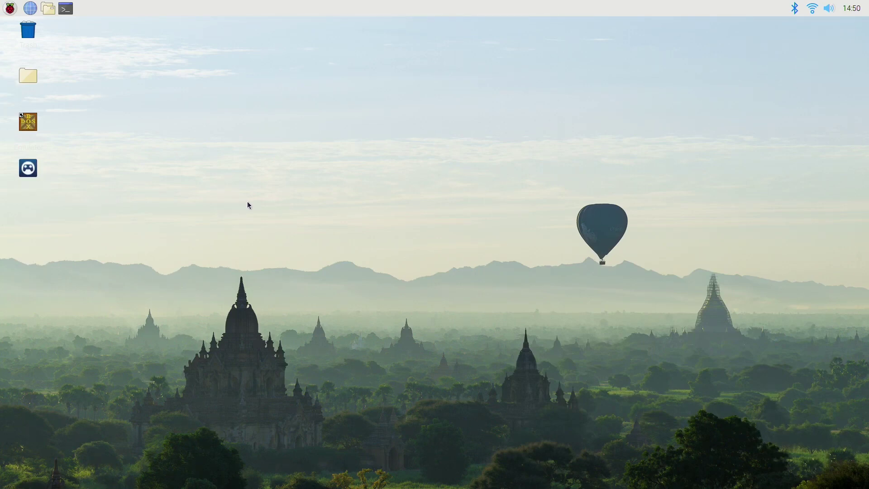